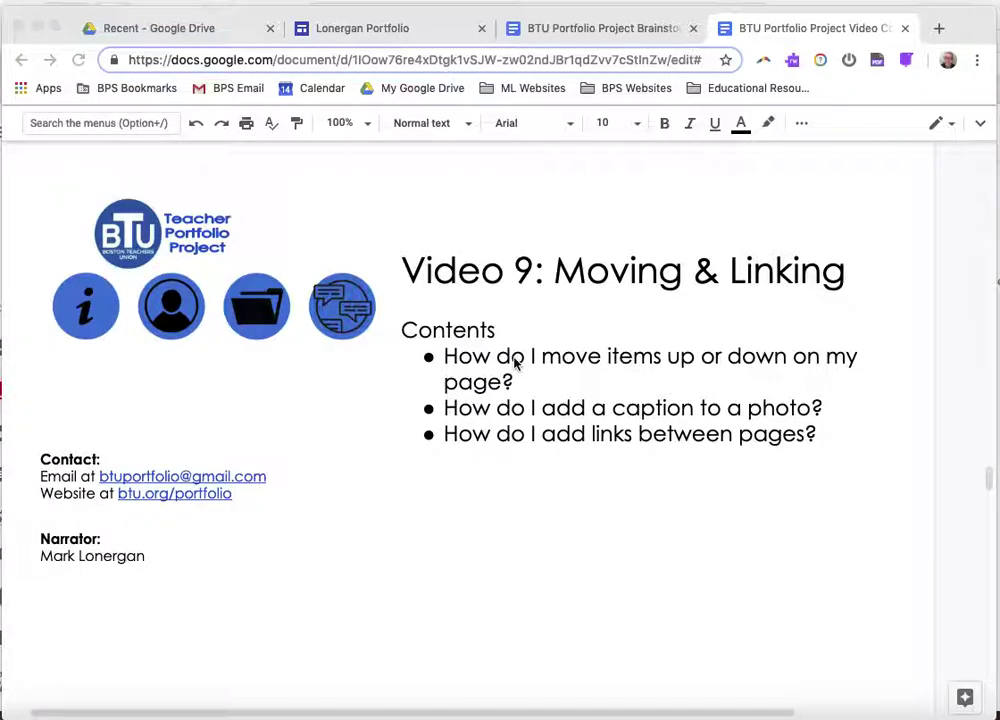
# Add the caption "Here I am." beneath the welcome photo on the portfolio home page
pyautogui.click(404, 27)
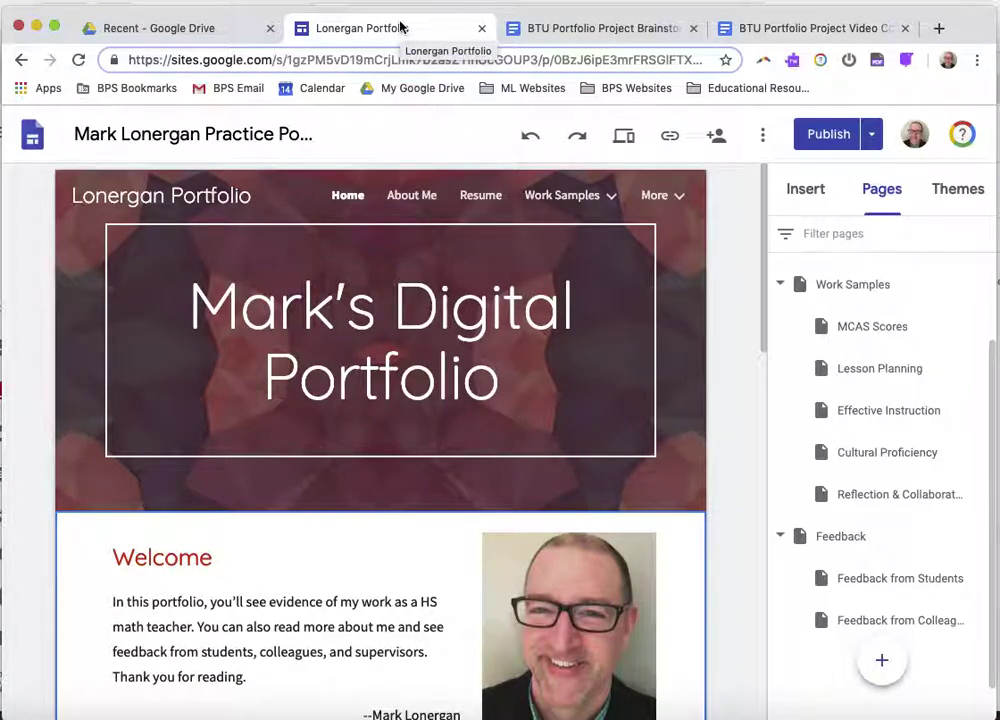
pyautogui.scroll(-3, 470, 398)
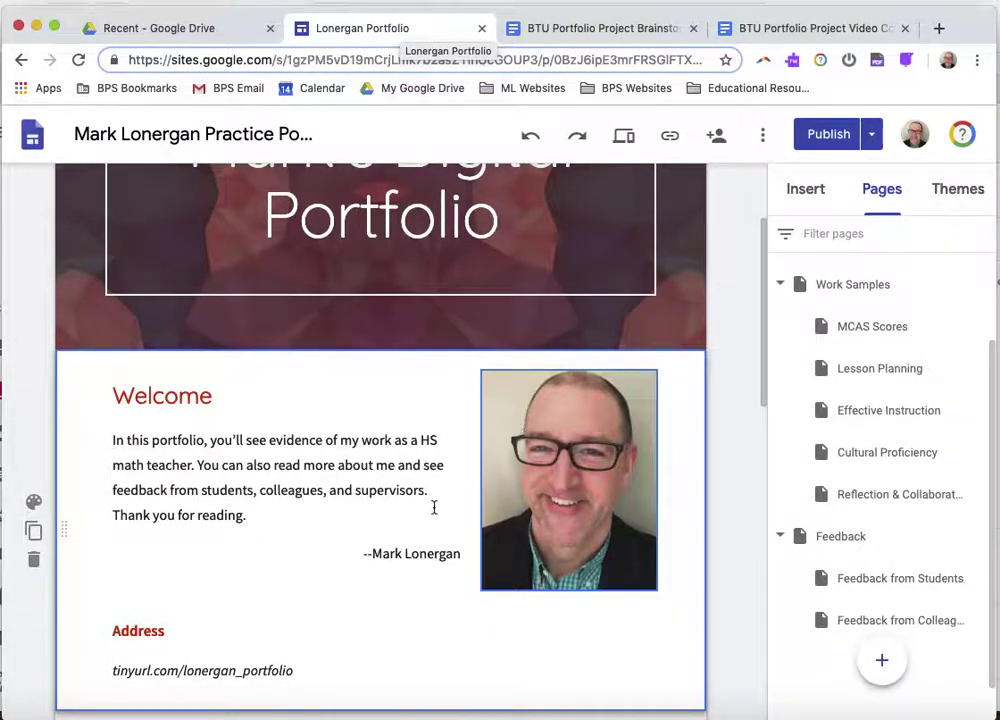
pyautogui.click(555, 427)
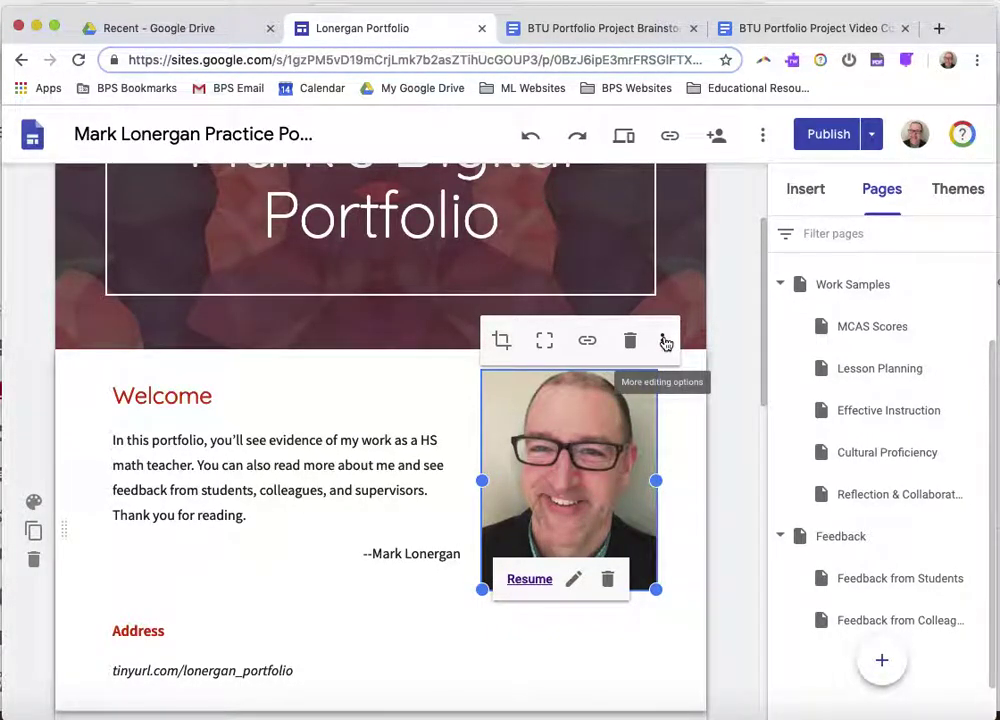
pyautogui.click(665, 342)
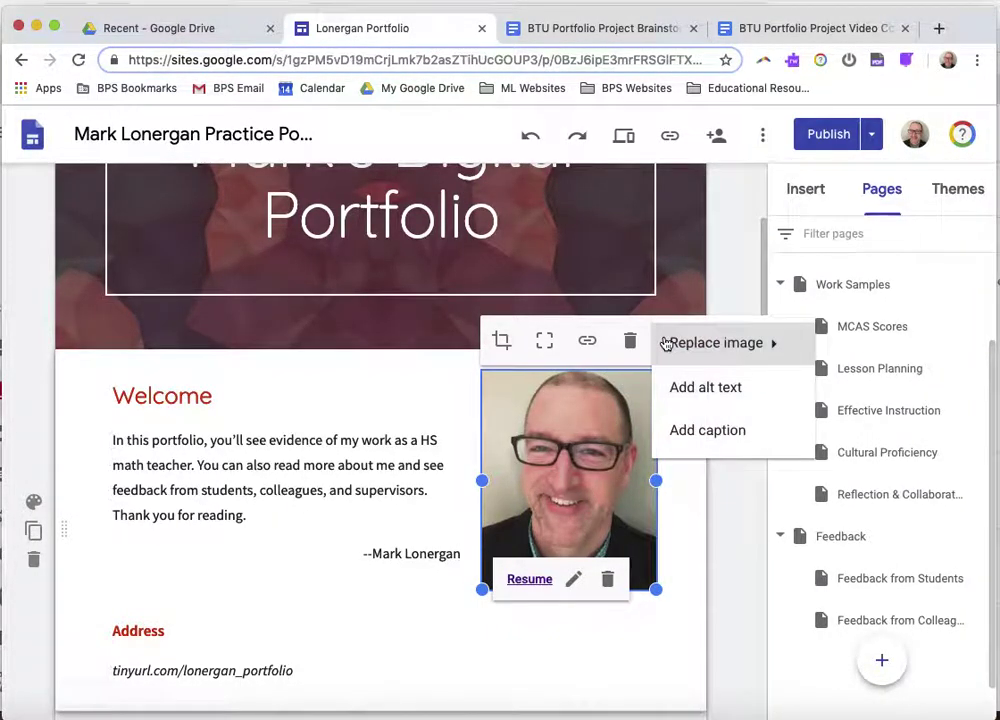
pyautogui.click(689, 435)
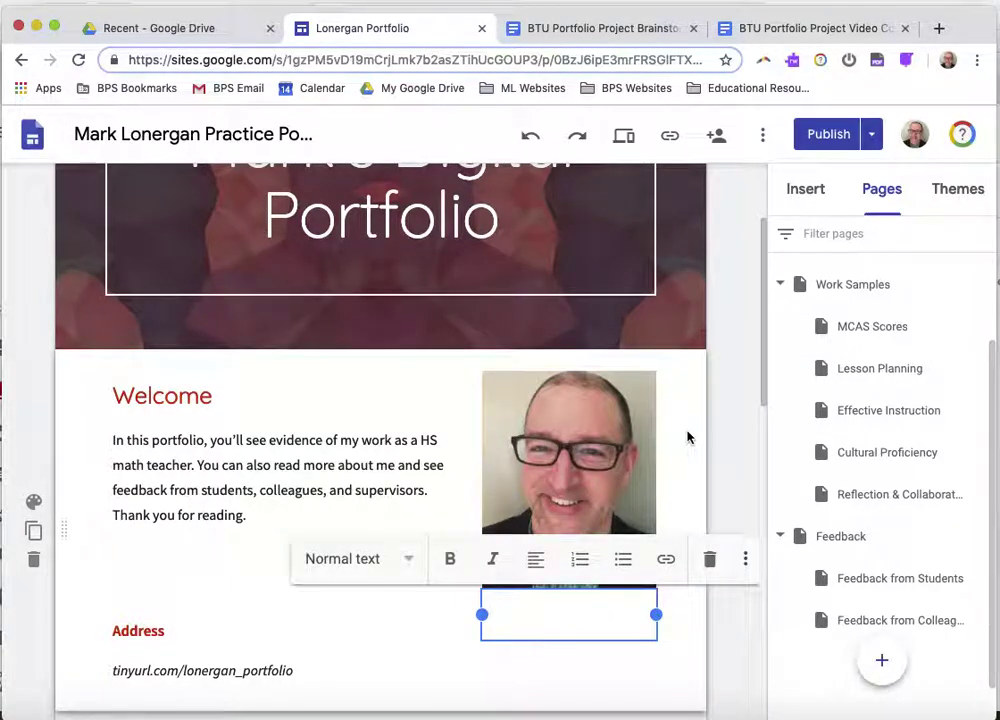
pyautogui.write('"')
pyautogui.press('BackSpace')
pyautogui.press('BackSpace')
pyautogui.write('re')
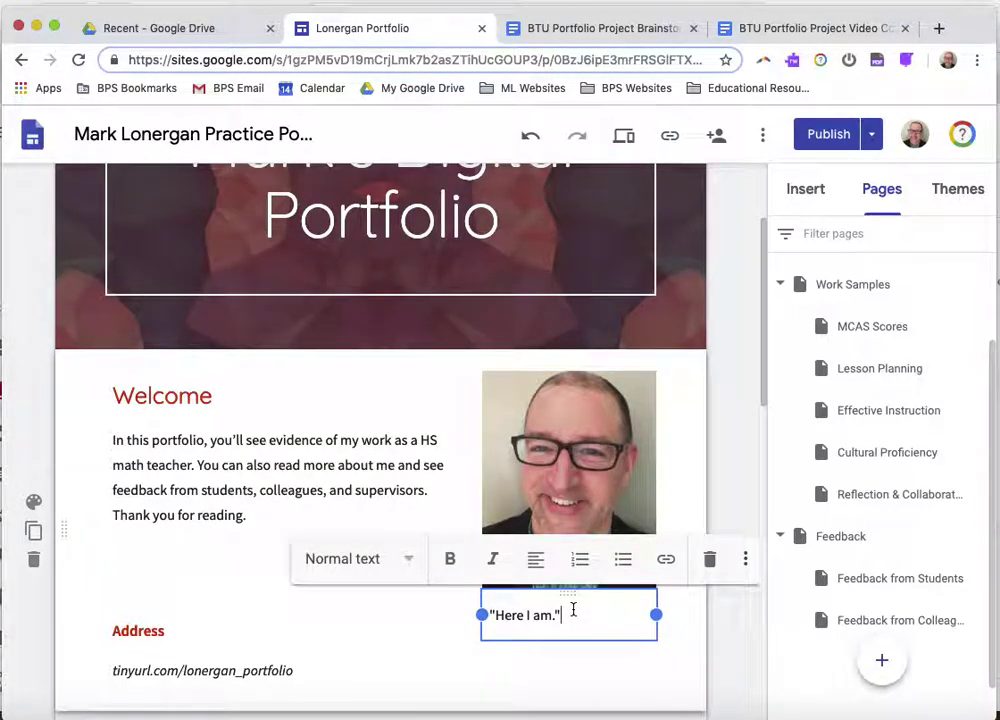
# Set the caption text style to Small and center-align it under the photo
pyautogui.moveTo(571, 609); pyautogui.dragTo(492, 606)
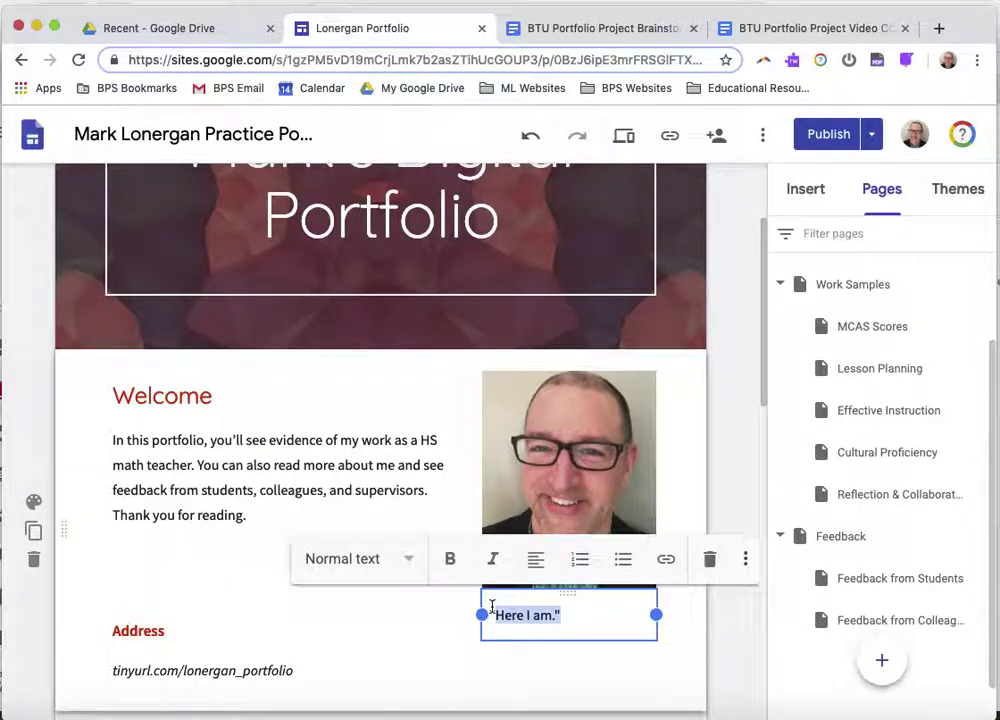
pyautogui.click(410, 561)
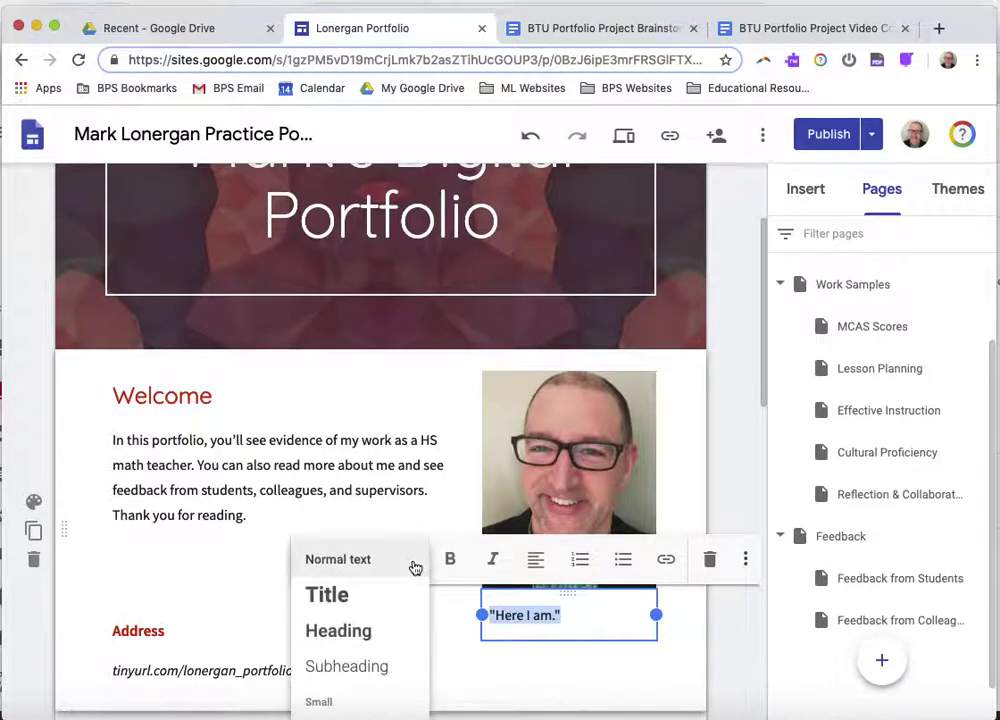
pyautogui.click(357, 707)
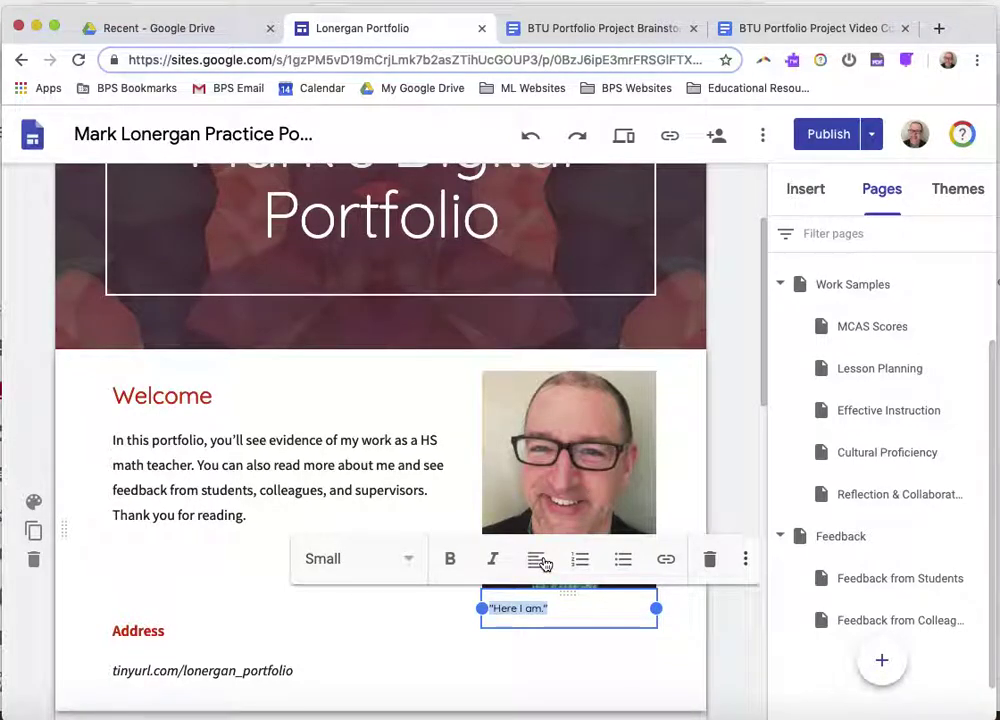
pyautogui.click(538, 561)
pyautogui.click(538, 608)
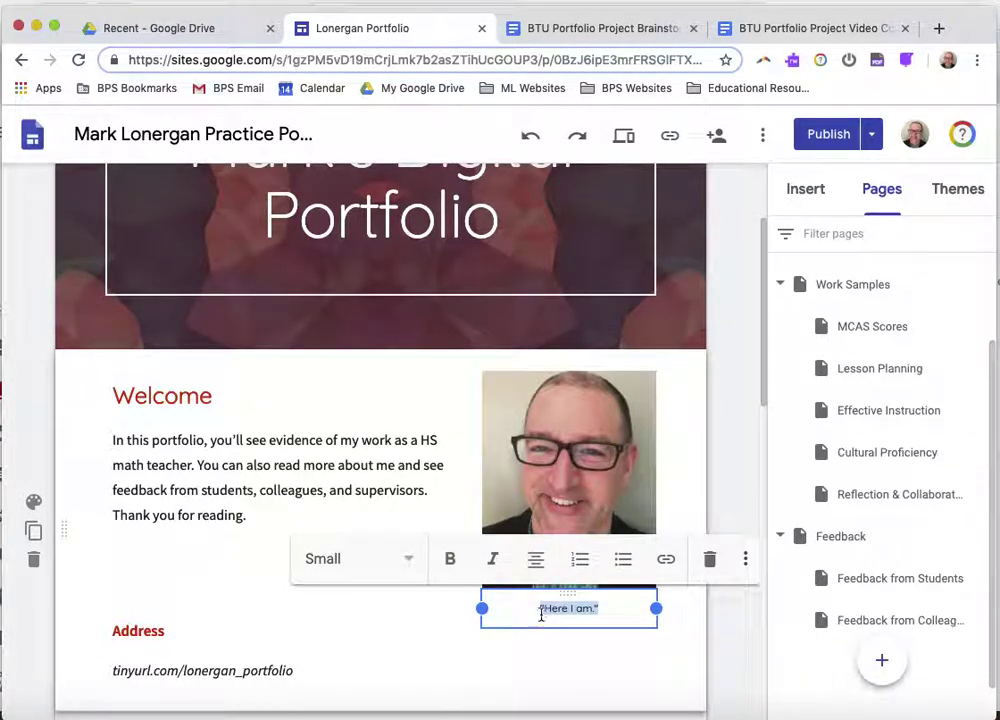
pyautogui.click(603, 656)
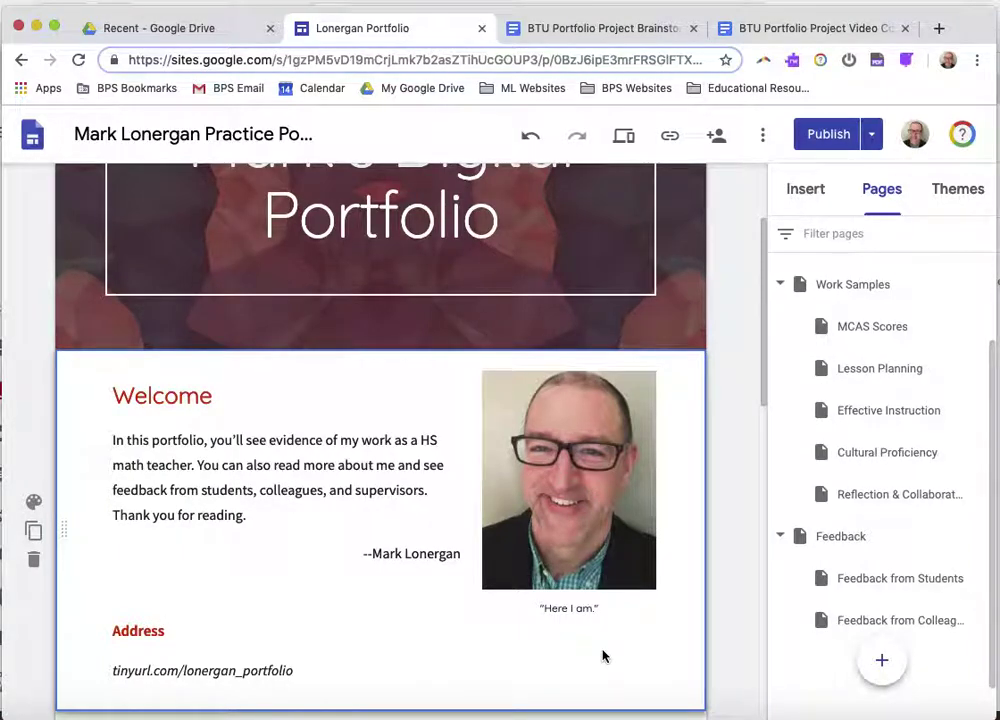
pyautogui.click(583, 618)
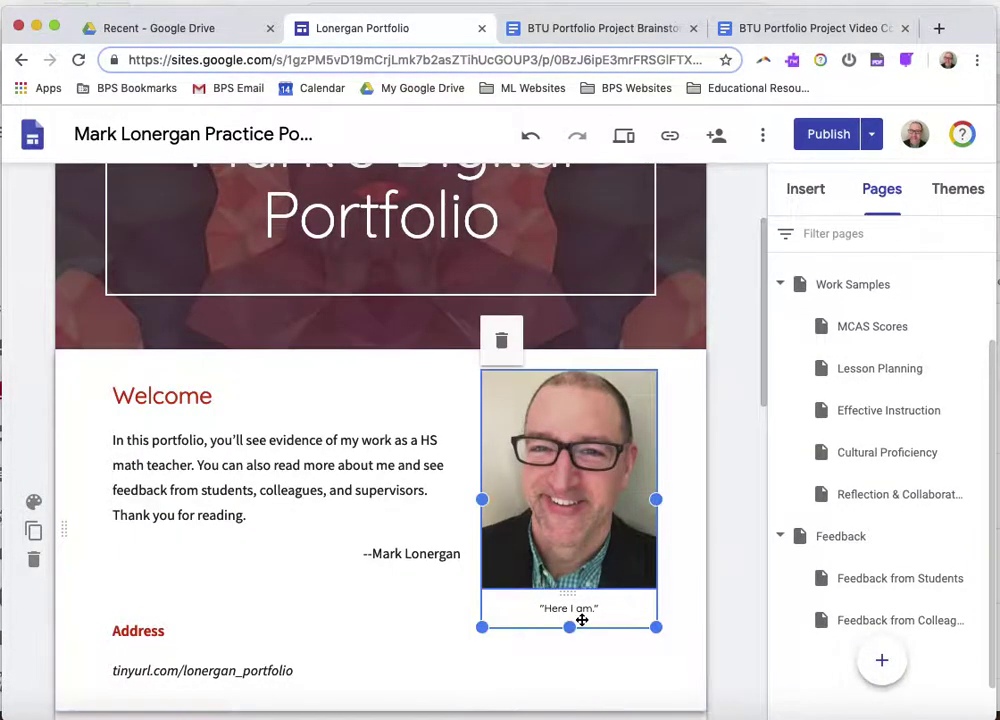
pyautogui.click(582, 620)
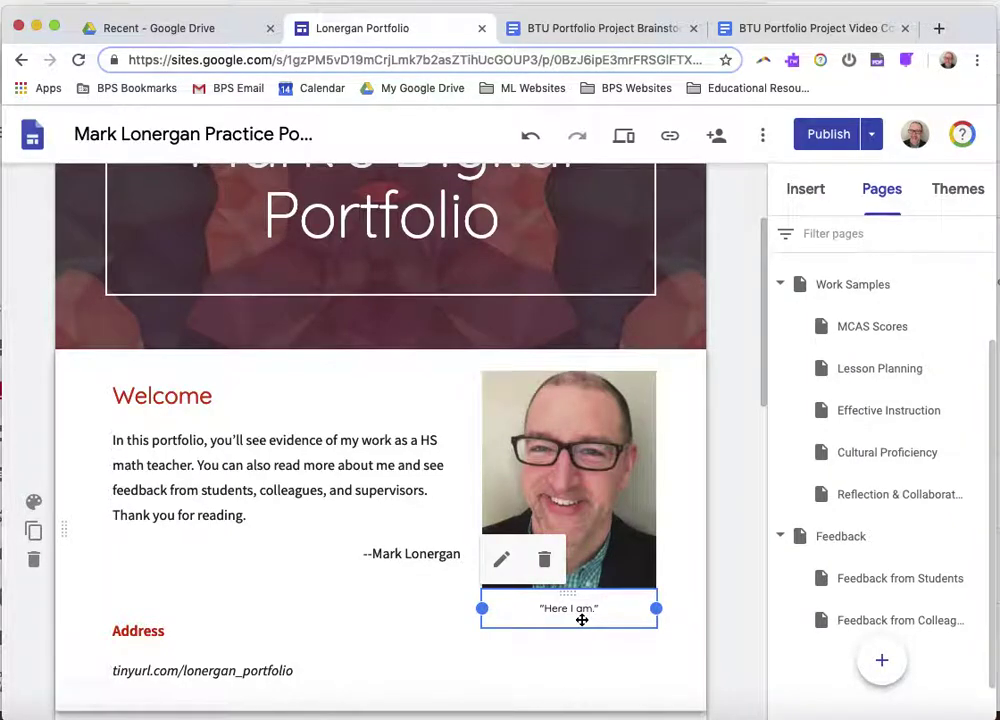
pyautogui.click(600, 680)
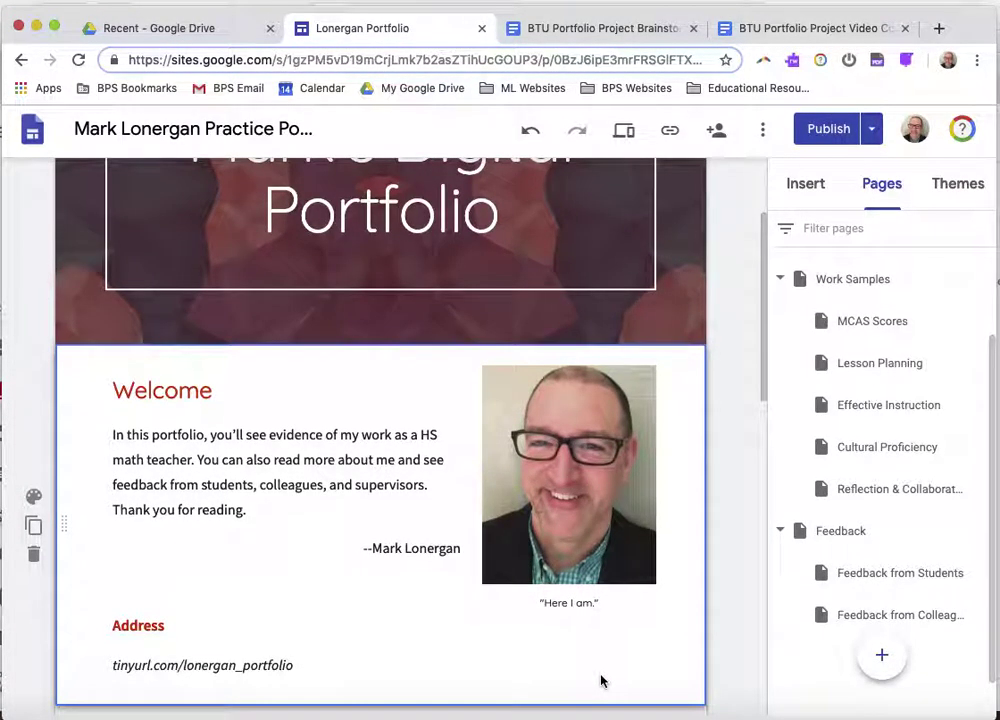
pyautogui.scroll(-10, 457, 553)
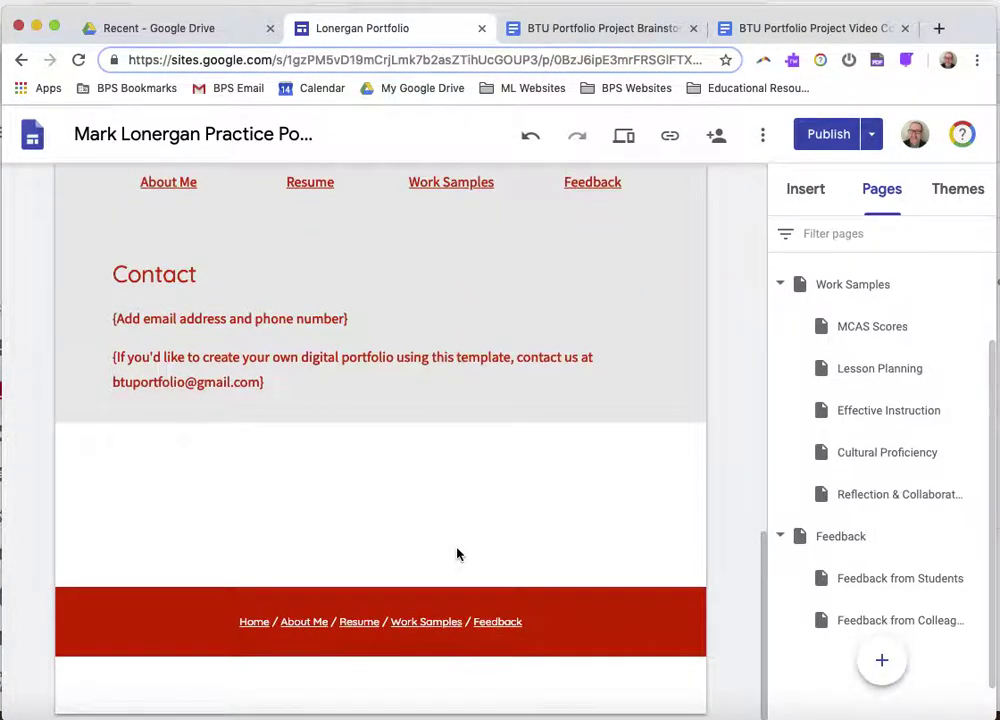
pyautogui.scroll(5, 457, 553)
pyautogui.scroll(6, 457, 549)
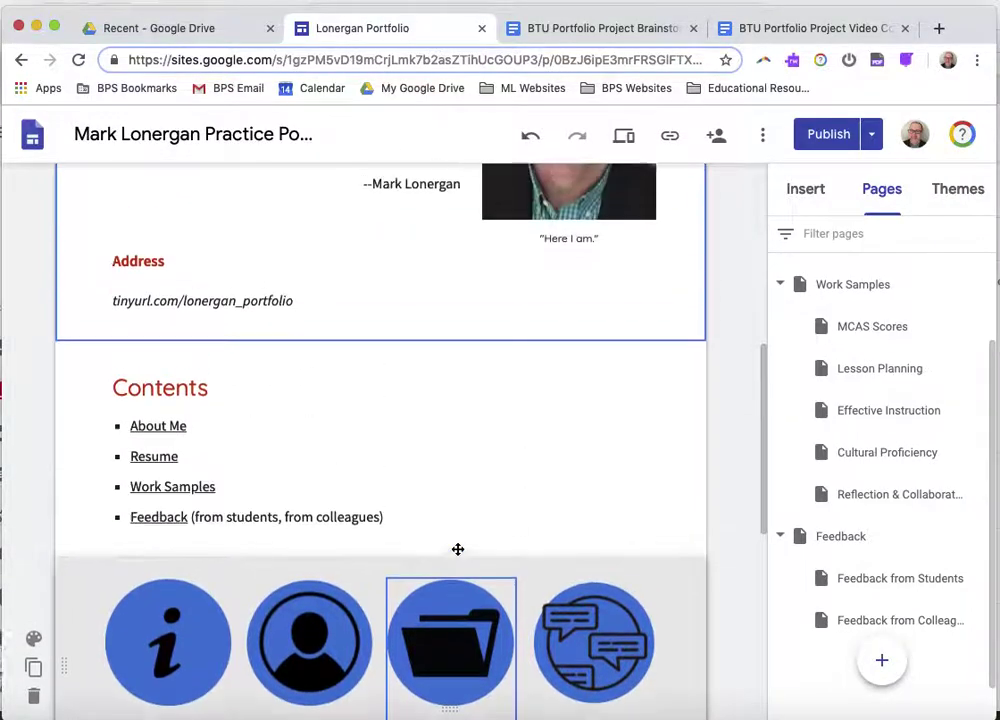
pyautogui.scroll(-3, 457, 549)
pyautogui.scroll(-1, 457, 549)
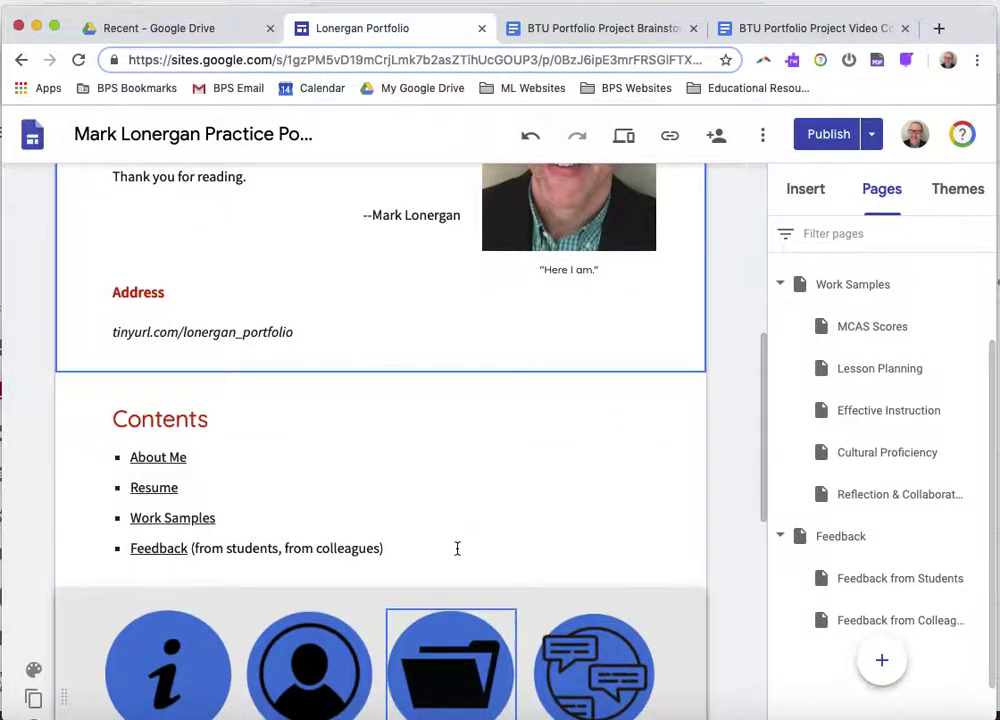
pyautogui.scroll(-3, 370, 486)
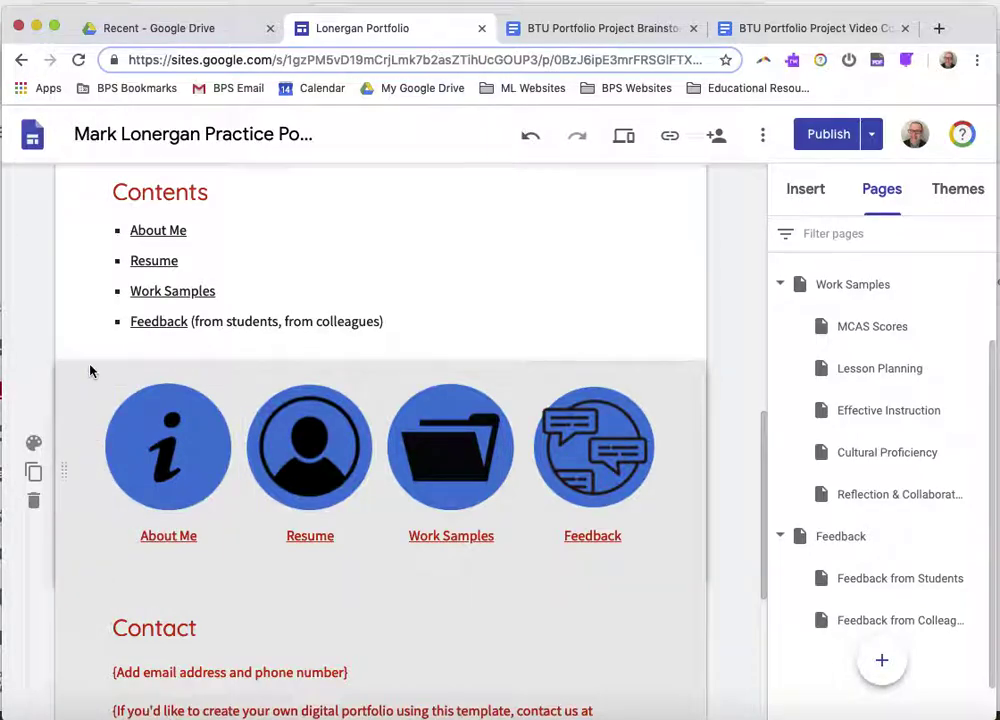
pyautogui.scroll(1, 77, 427)
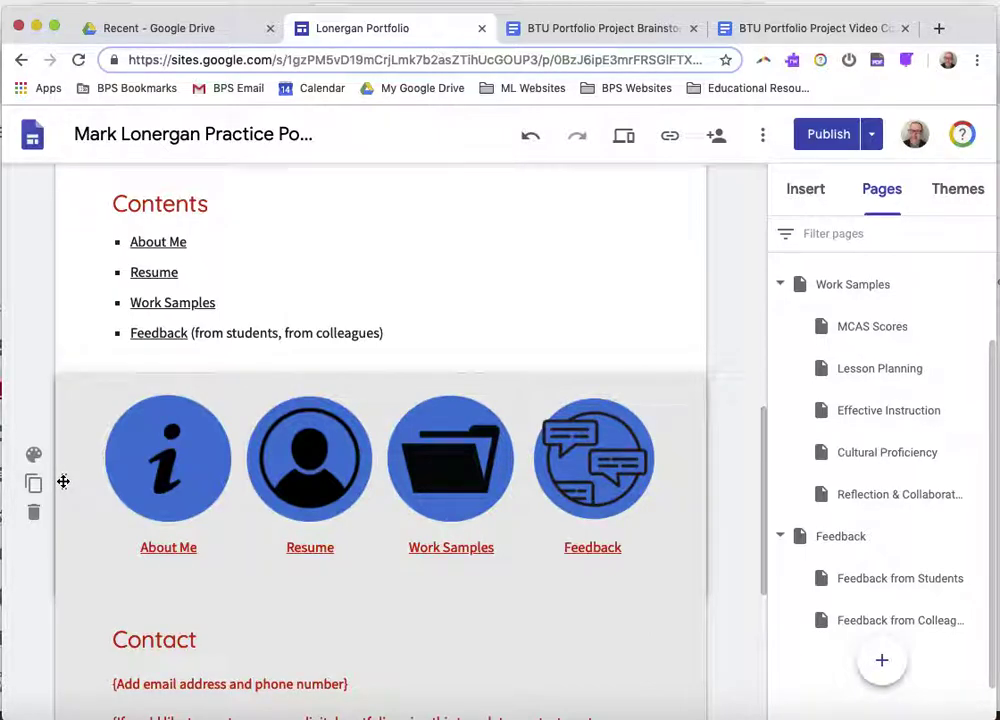
# Move the Contents section below Contact, just above the icon links row, and verify the order
pyautogui.moveTo(63, 481)
pyautogui.mouseDown()
pyautogui.moveTo(74, 420)
pyautogui.moveTo(69, 455)
pyautogui.moveTo(69, 326)
pyautogui.moveTo(64, 462)
pyautogui.moveTo(78, 511)
pyautogui.moveTo(84, 323)
pyautogui.moveTo(98, 402)
pyautogui.moveTo(92, 462)
pyautogui.moveTo(80, 476)
pyautogui.mouseUp()
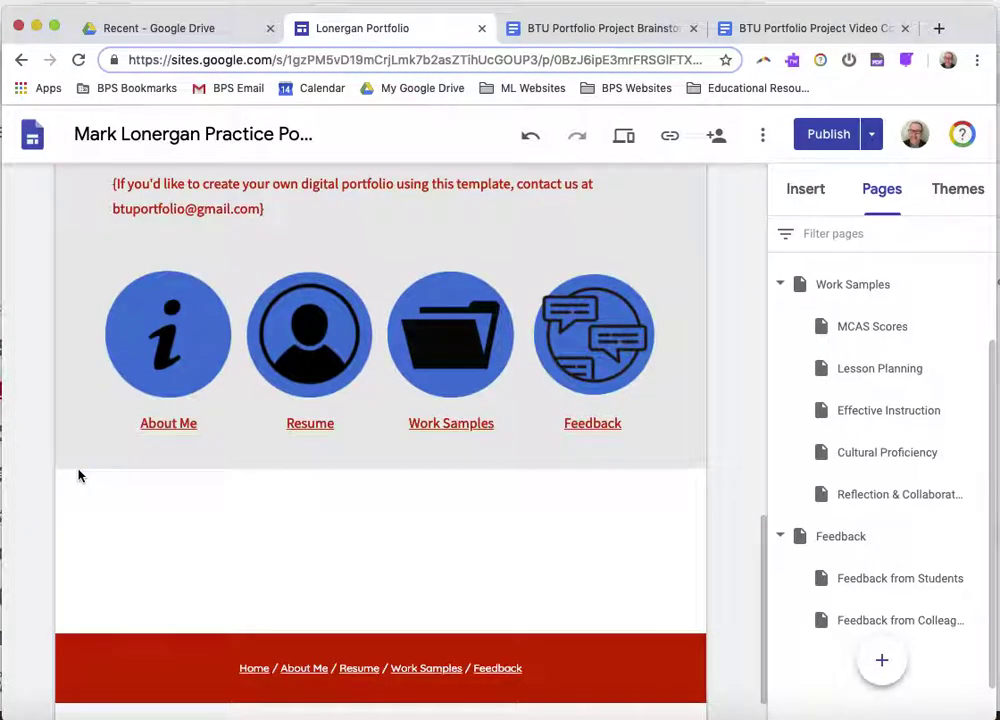
pyautogui.scroll(1, 80, 476)
pyautogui.scroll(2, 78, 474)
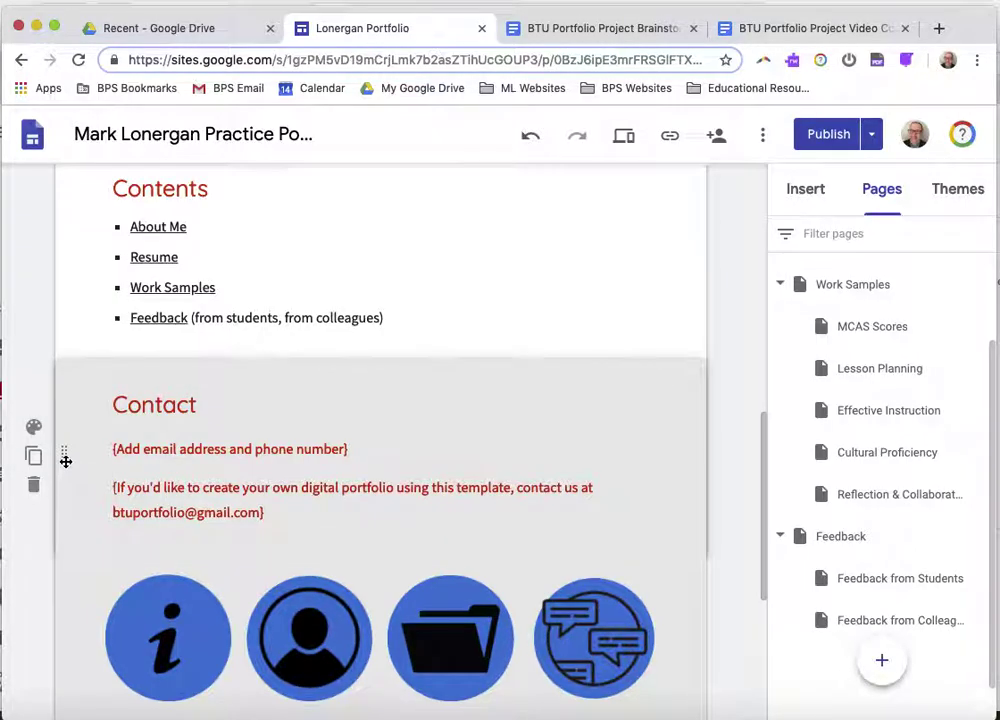
pyautogui.moveTo(65, 456)
pyautogui.mouseDown()
pyautogui.moveTo(77, 343)
pyautogui.moveTo(87, 395)
pyautogui.moveTo(70, 495)
pyautogui.moveTo(78, 397)
pyautogui.moveTo(76, 439)
pyautogui.mouseUp()
pyautogui.scroll(-4, 76, 439)
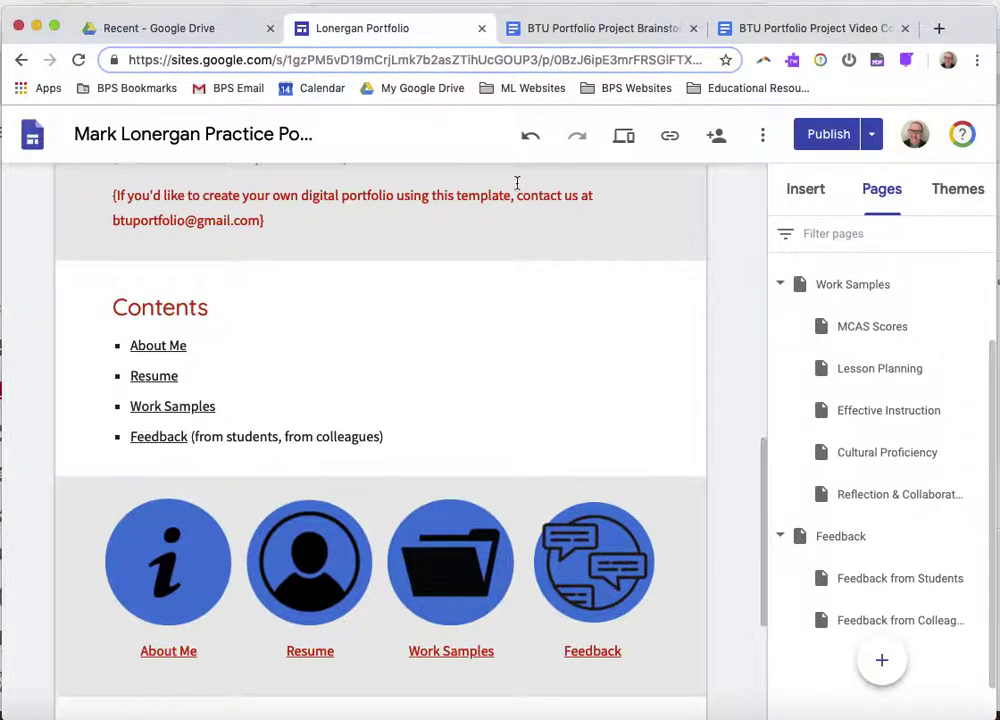
pyautogui.scroll(3, 464, 344)
pyautogui.scroll(5, 464, 344)
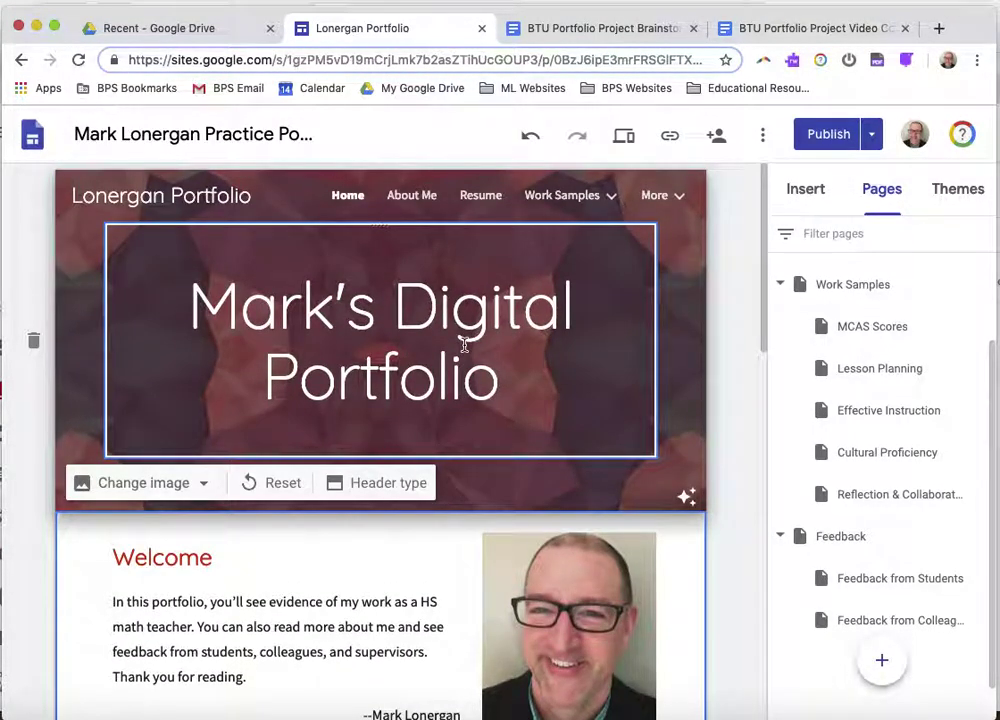
pyautogui.scroll(-3, 464, 344)
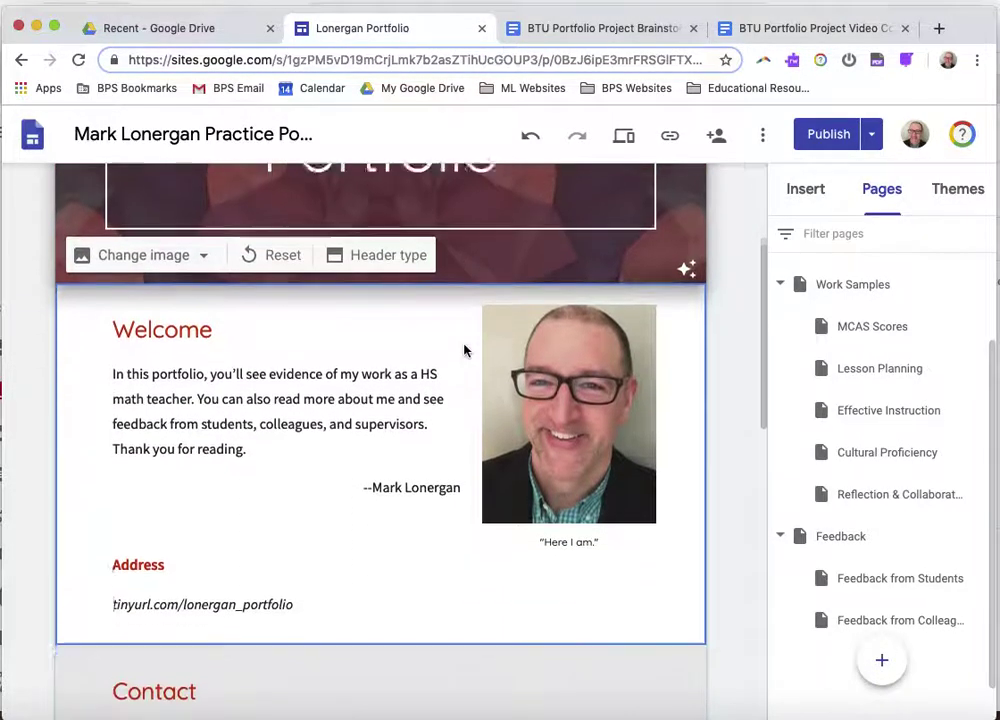
pyautogui.scroll(3, 464, 344)
pyautogui.scroll(-9, 464, 344)
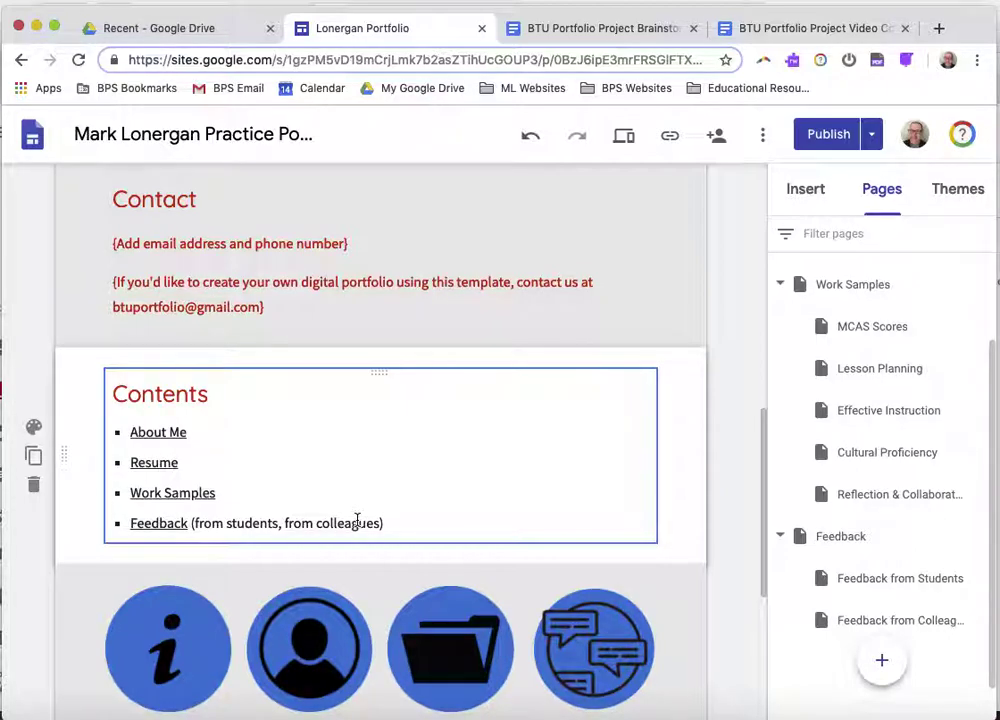
# Link the word "students" in Contents to the Feedback from Students page
pyautogui.doubleClick(256, 528)
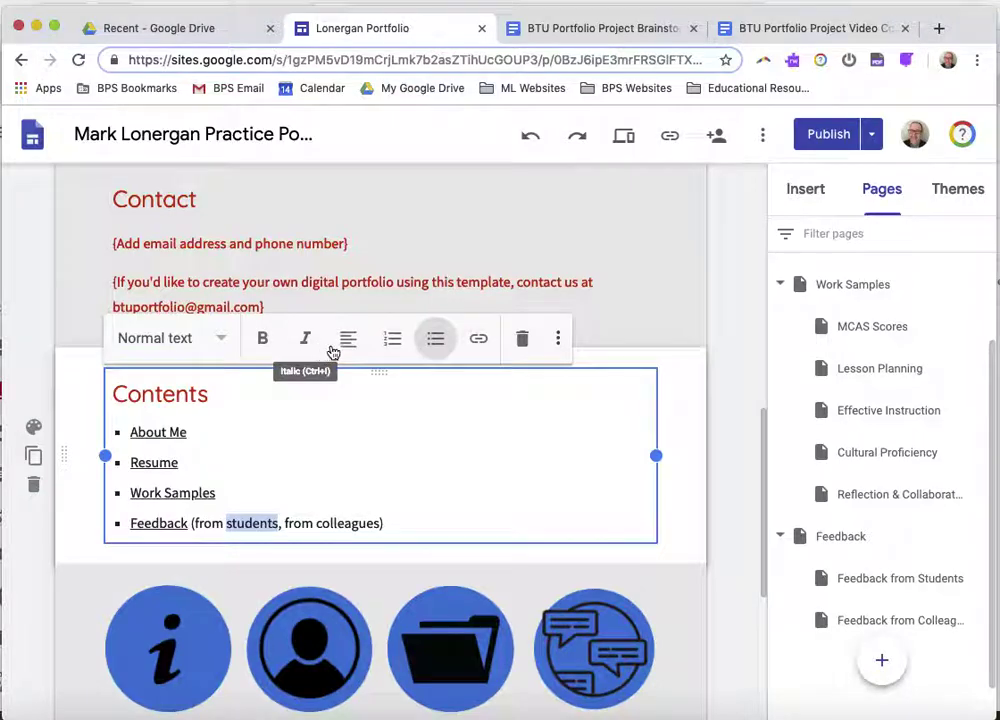
pyautogui.click(480, 343)
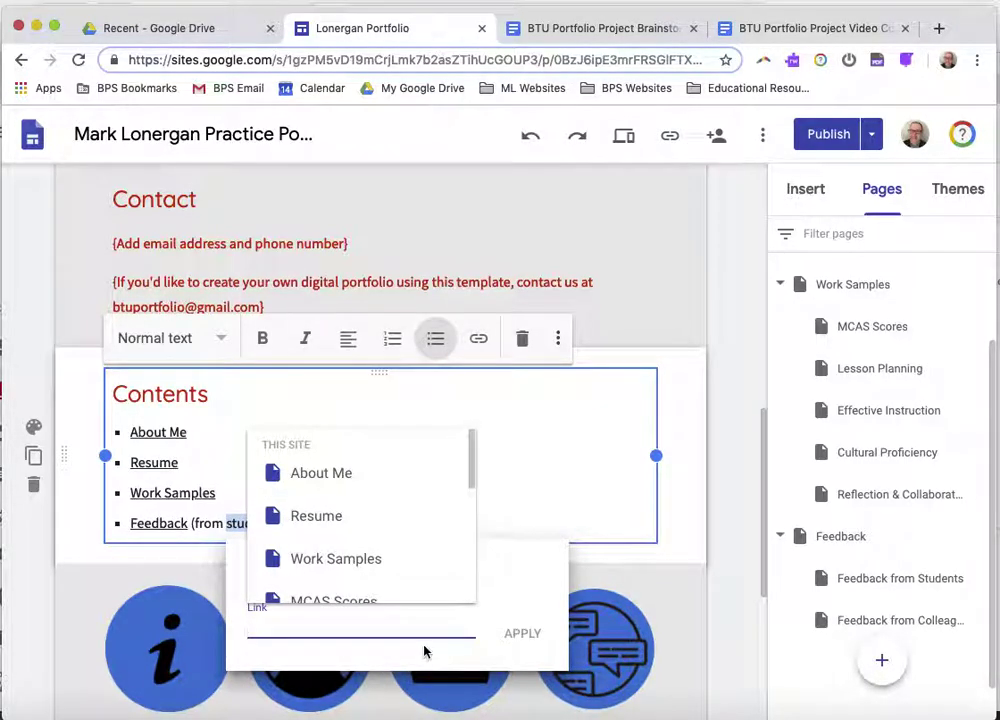
pyautogui.scroll(-5, 388, 576)
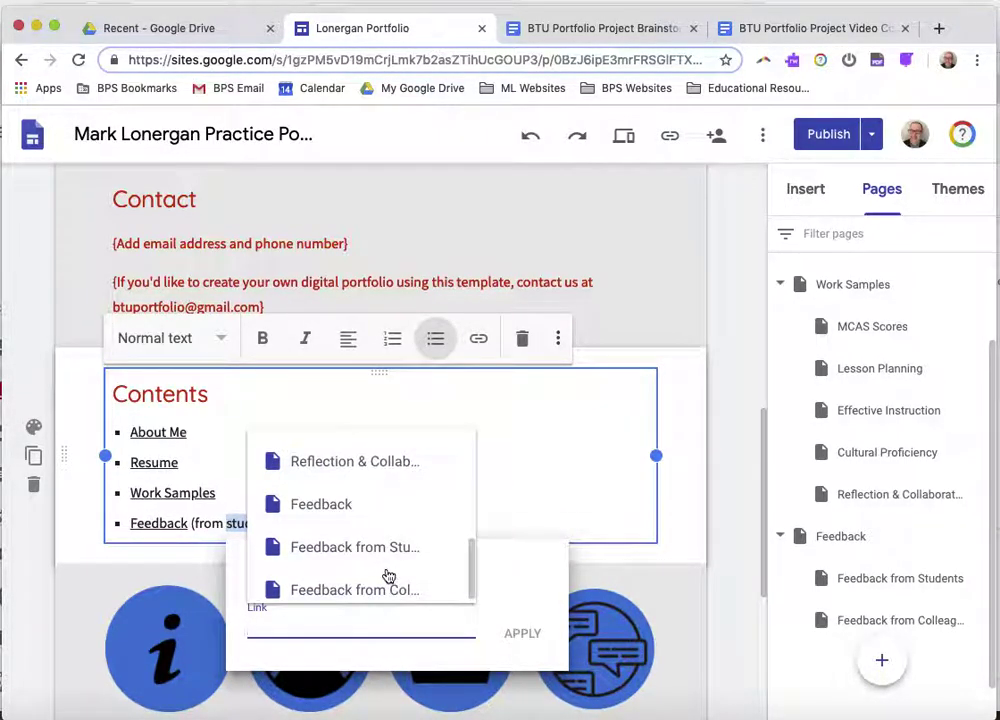
pyautogui.click(371, 548)
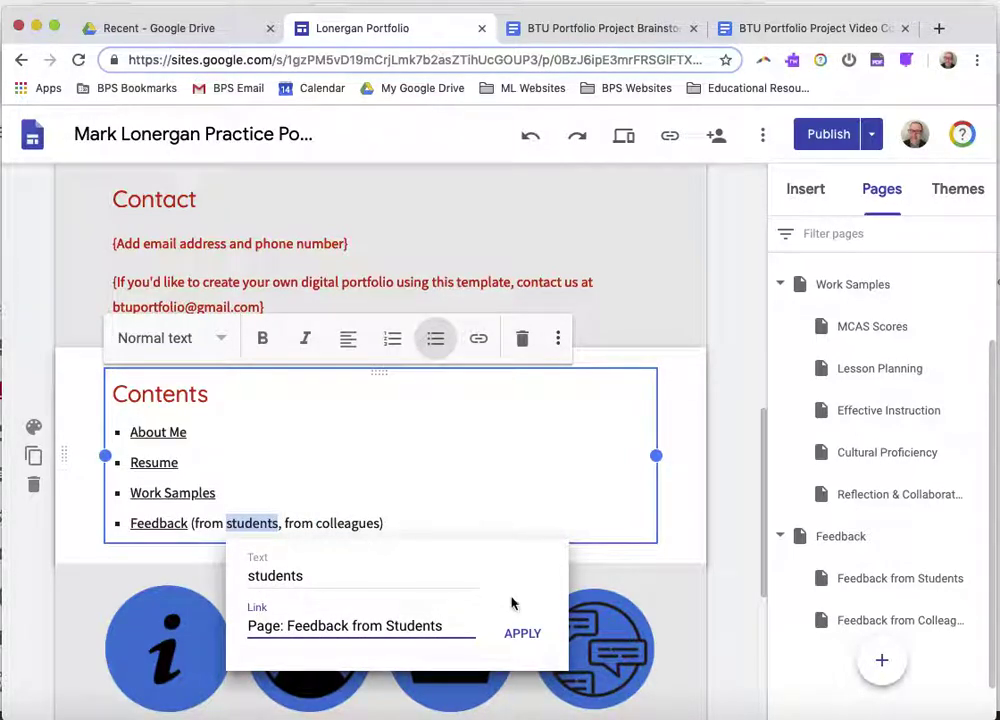
pyautogui.click(529, 641)
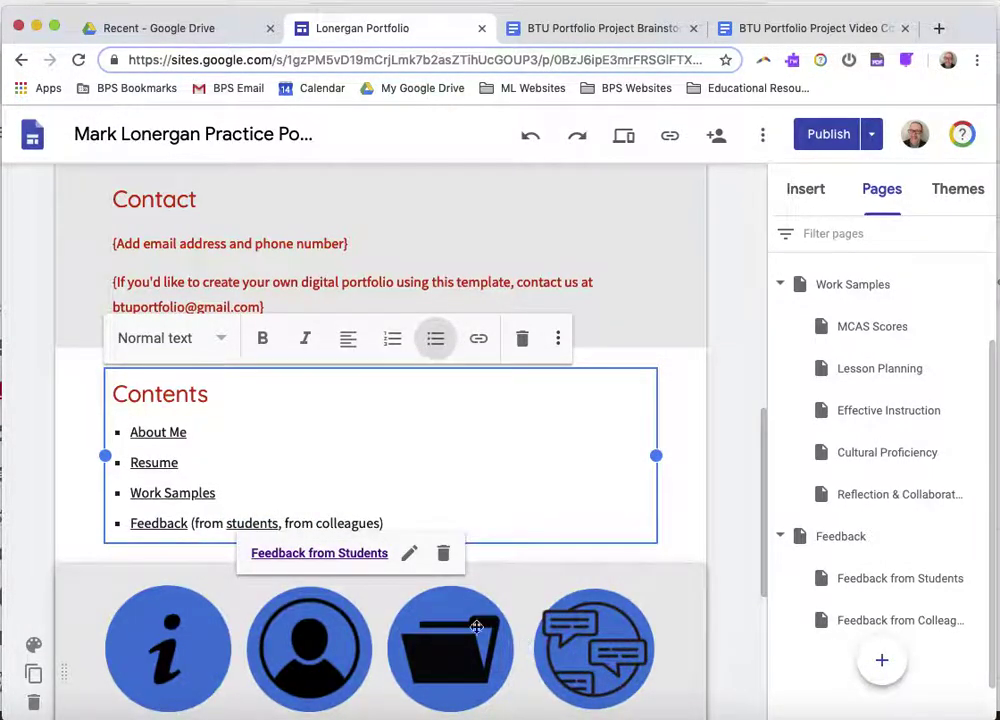
# Link the word "colleagues" in Contents to the Feedback from Colleagues page
pyautogui.doubleClick(353, 523)
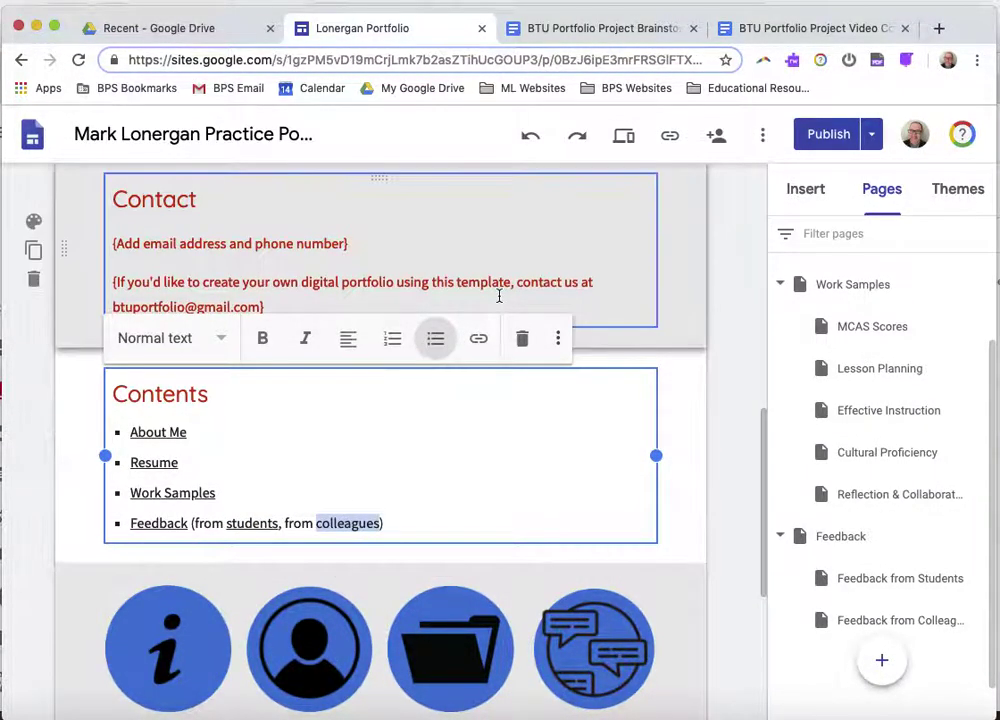
pyautogui.click(480, 343)
pyautogui.scroll(-5, 496, 565)
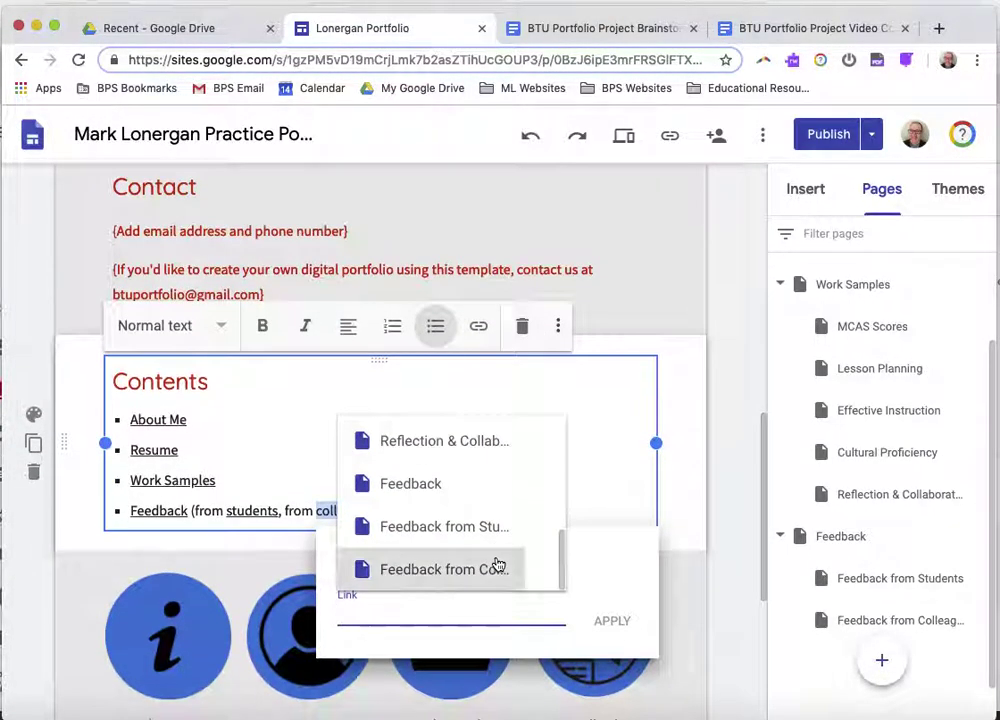
pyautogui.click(469, 569)
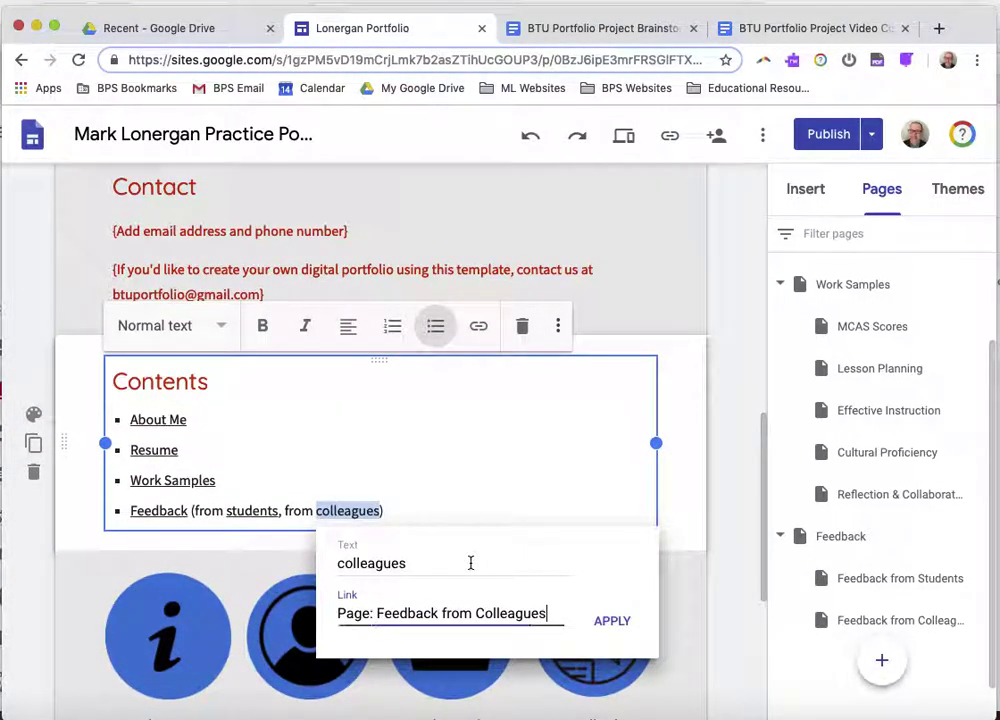
pyautogui.click(612, 621)
pyautogui.press('Home')
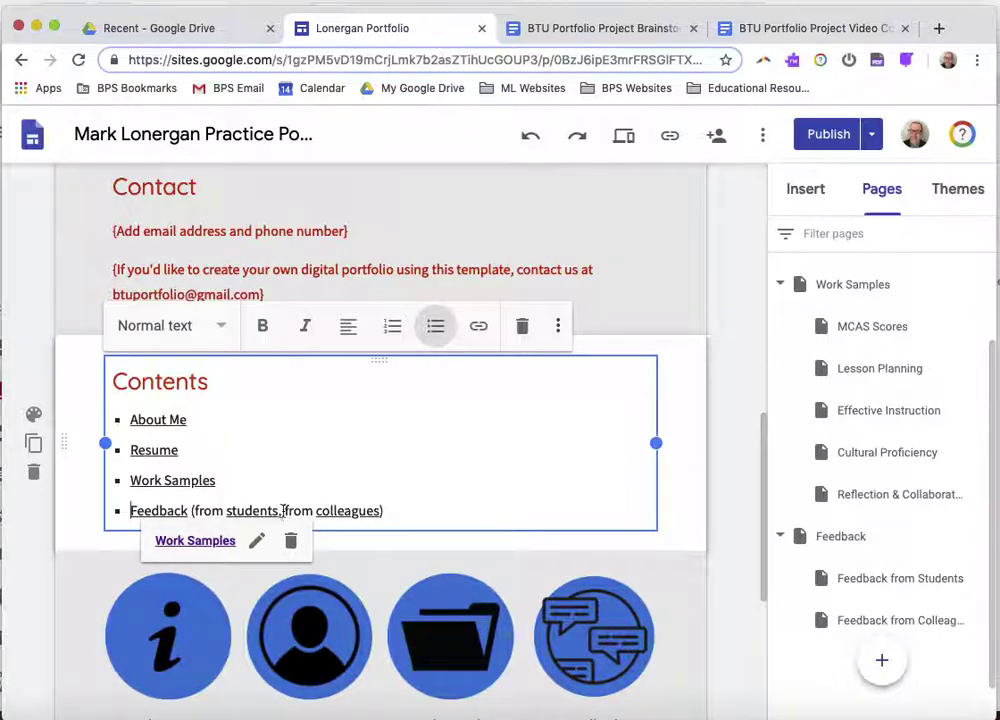
# Preview the site in desktop and then tablet view
pyautogui.click(626, 139)
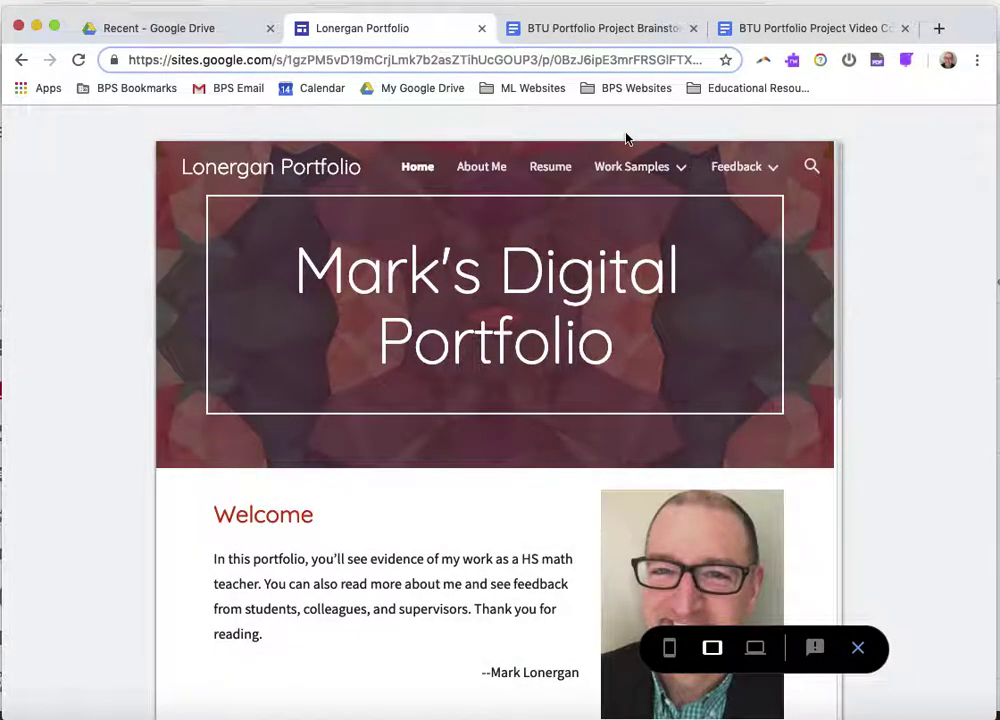
pyautogui.click(758, 646)
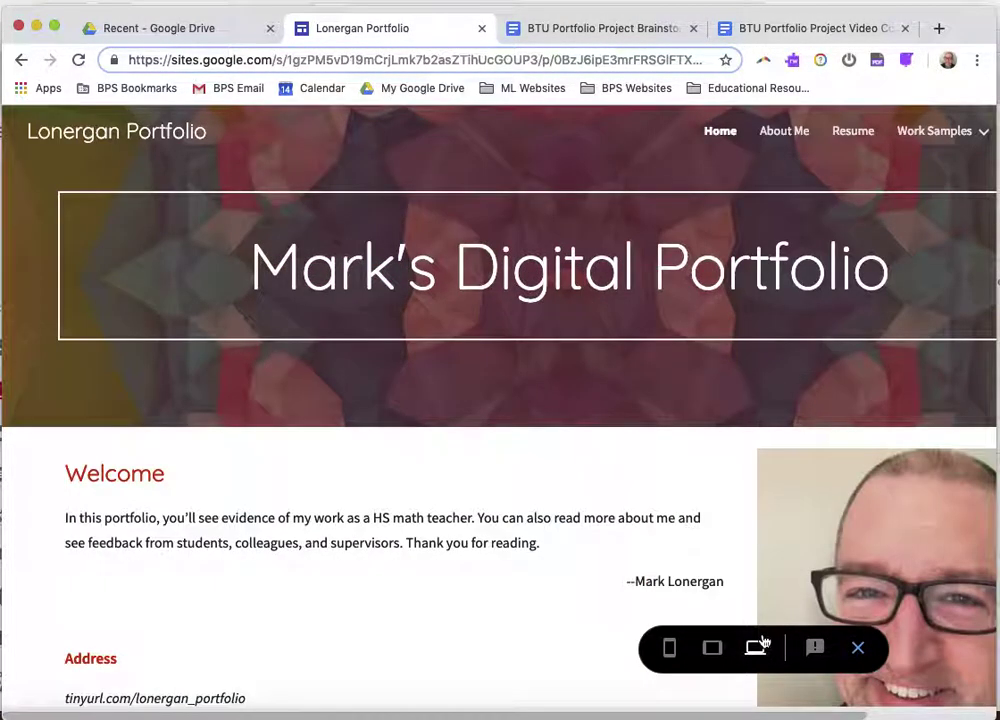
pyautogui.click(722, 648)
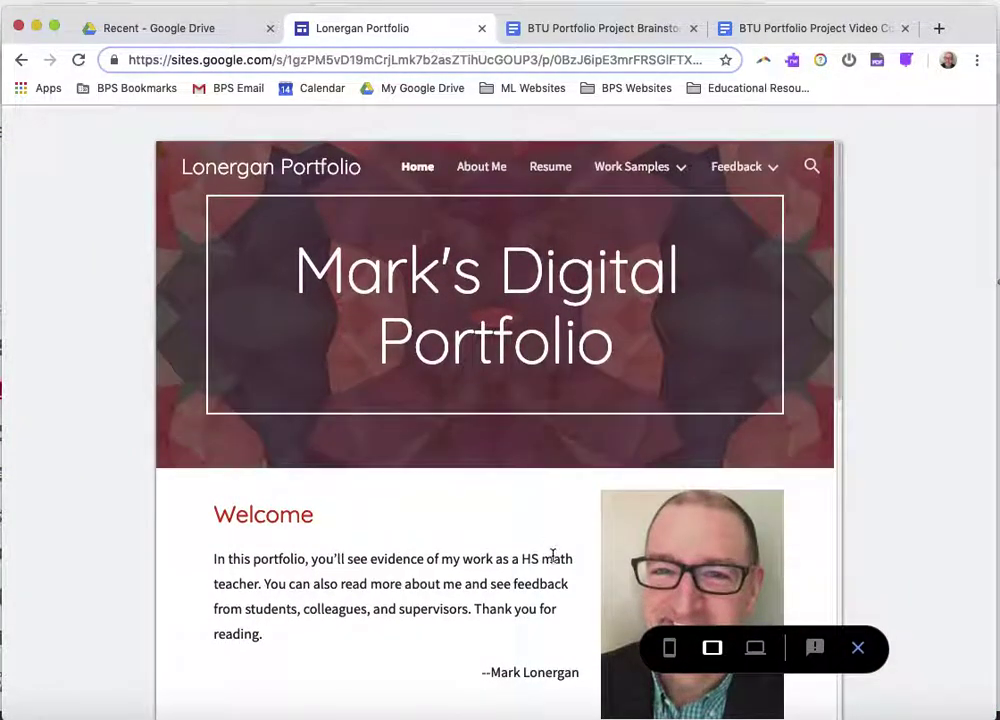
# Follow the "colleagues" link in the Contents list to the Feedback from Colleagues page
pyautogui.scroll(-5, 536, 575)
pyautogui.scroll(2, 536, 582)
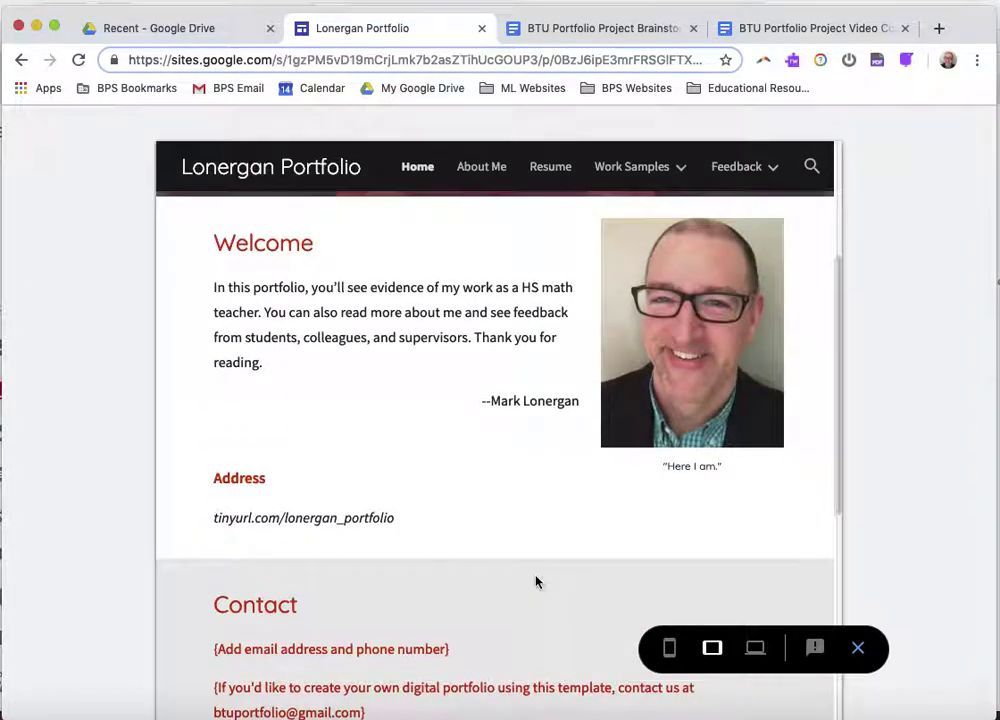
pyautogui.scroll(-3, 694, 470)
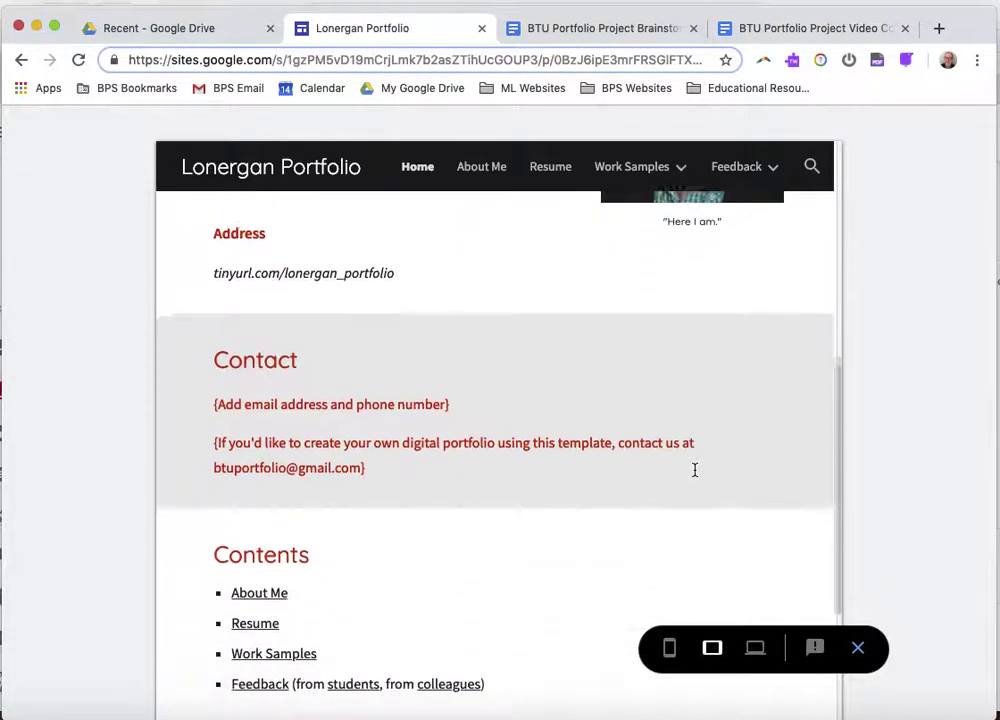
pyautogui.scroll(-1, 364, 391)
pyautogui.scroll(1, 364, 391)
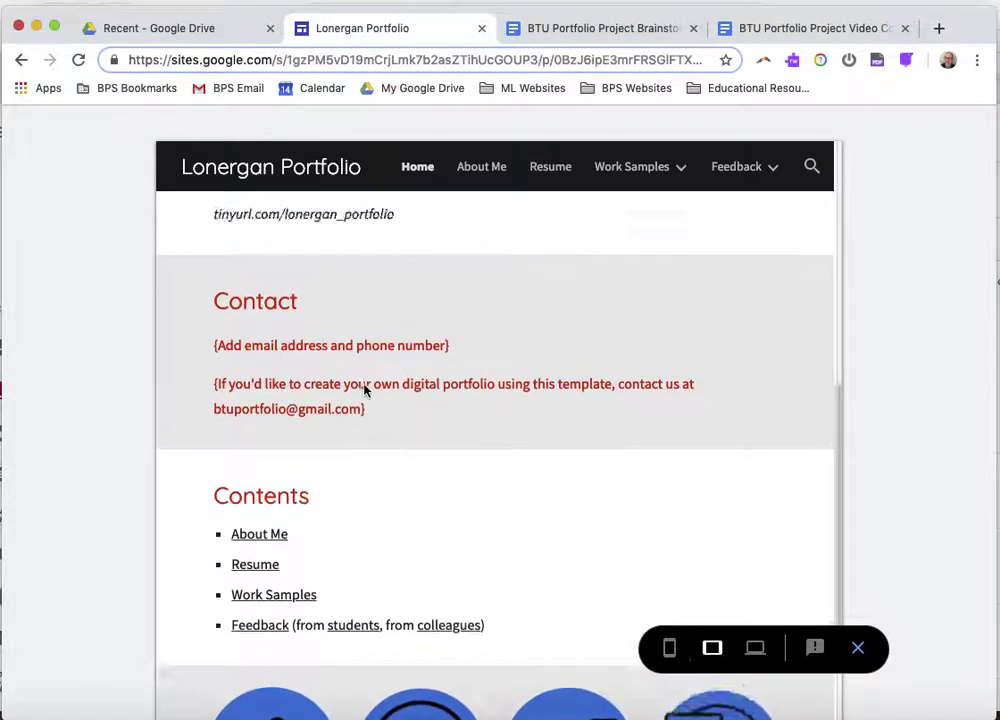
pyautogui.scroll(-3, 364, 391)
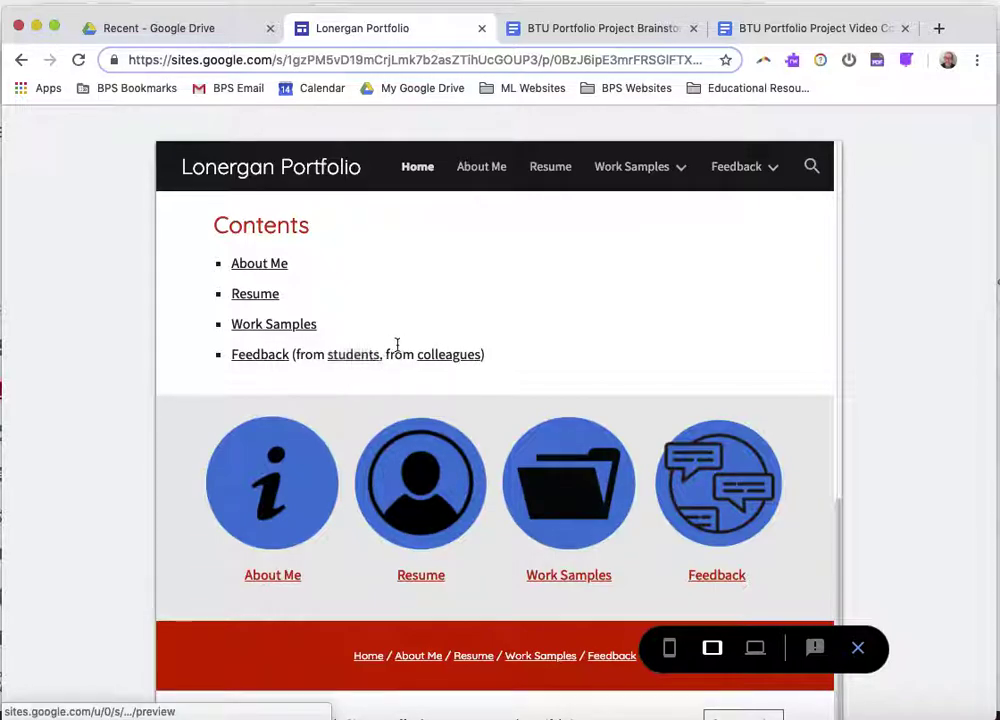
pyautogui.click(450, 356)
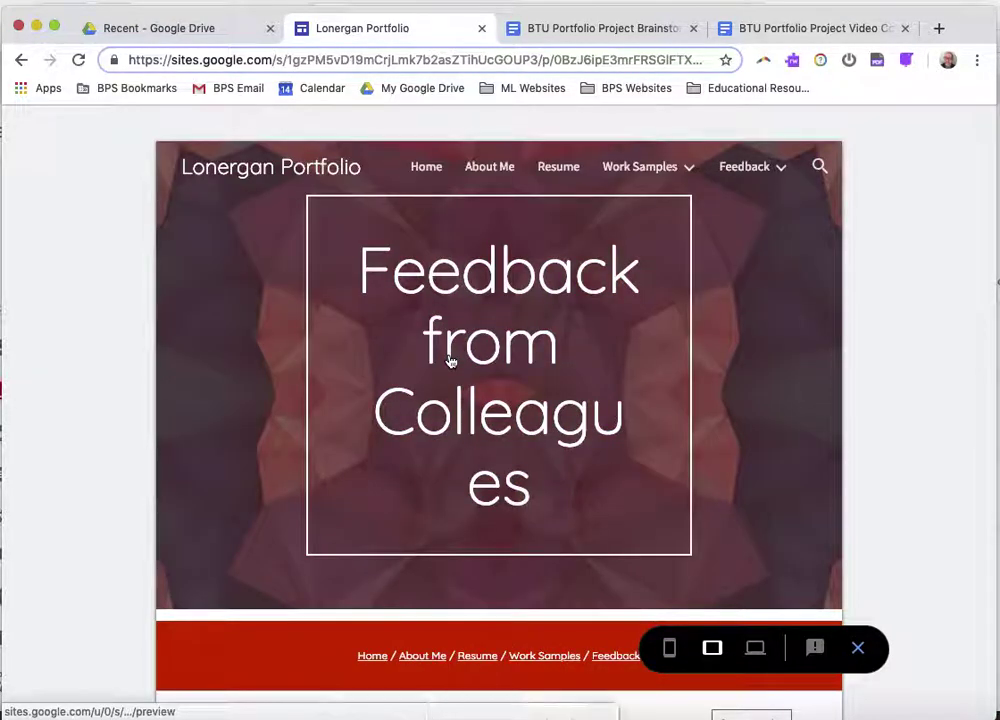